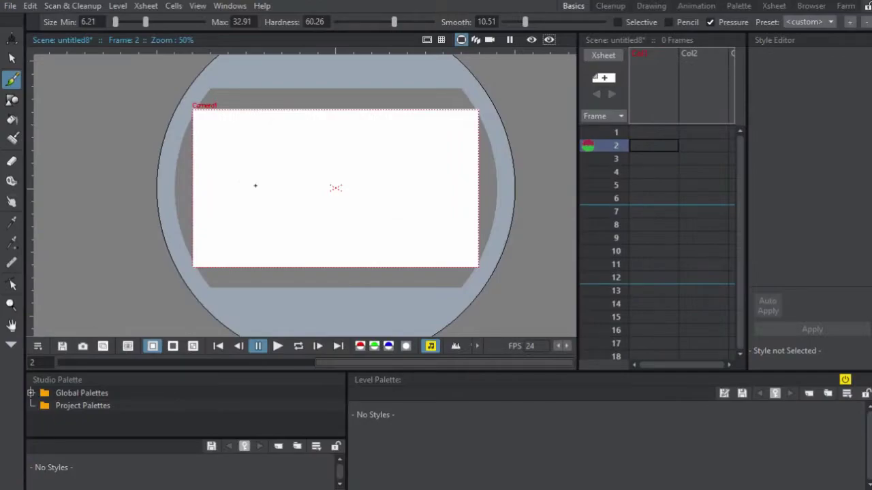
Draw a black circle on frame 1 of Col1 and a second circle lower down on frame 2 with the Brush tool.
drag(290, 191, 241, 179)
scroll(259, 188, up, 2)
drag(316, 132, 286, 178)
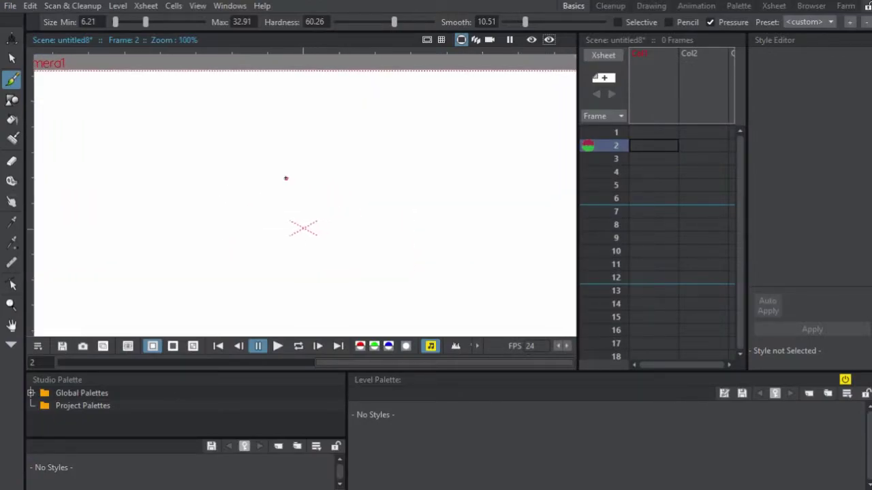
scroll(285, 177, down, 1)
click(659, 134)
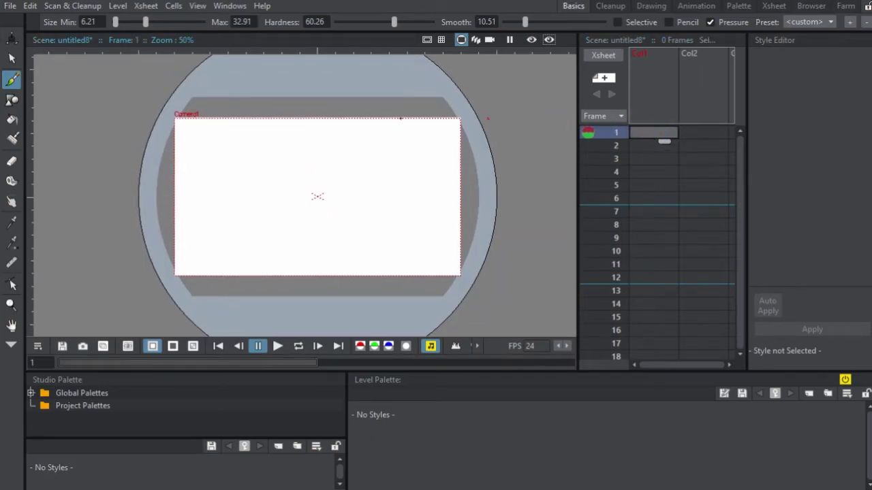
mouse_move(277, 149)
mouse_down()
mouse_move(257, 194)
mouse_move(297, 171)
mouse_move(279, 151)
mouse_up()
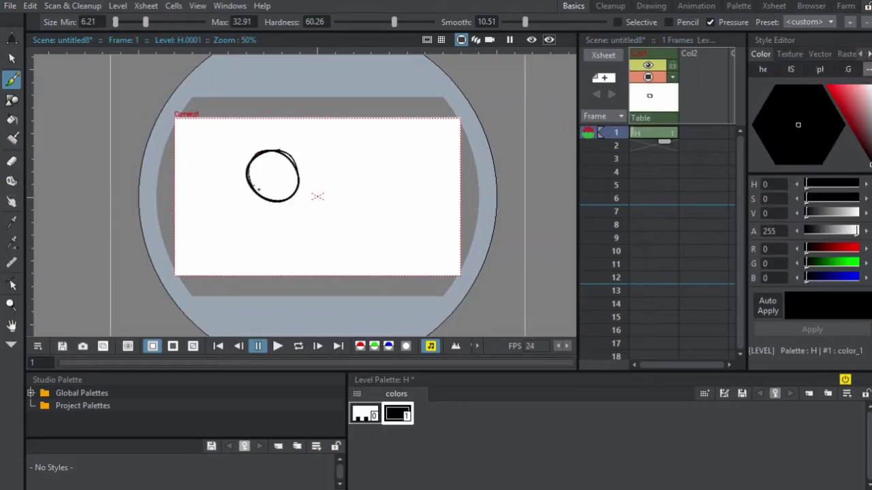
click(612, 146)
mouse_move(251, 194)
mouse_down()
mouse_move(272, 190)
mouse_move(291, 225)
mouse_move(279, 190)
mouse_up()
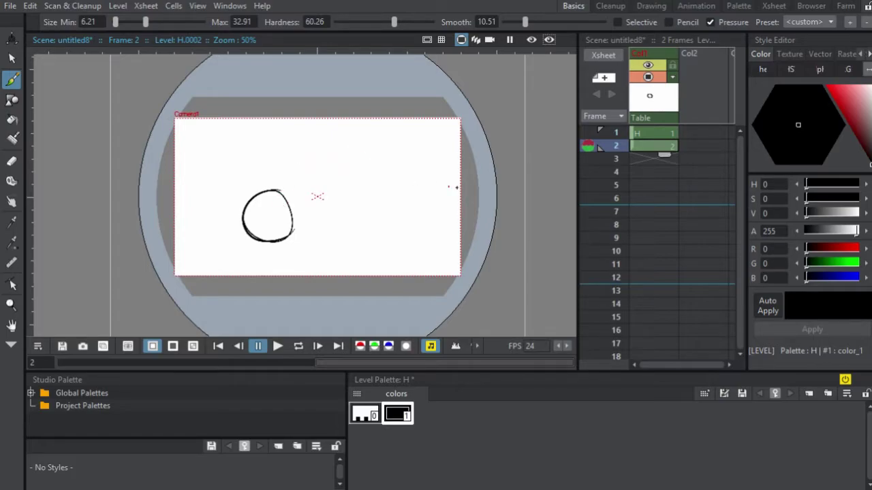
Activate onion skin for the empty frame 3 of Col1.
click(631, 160)
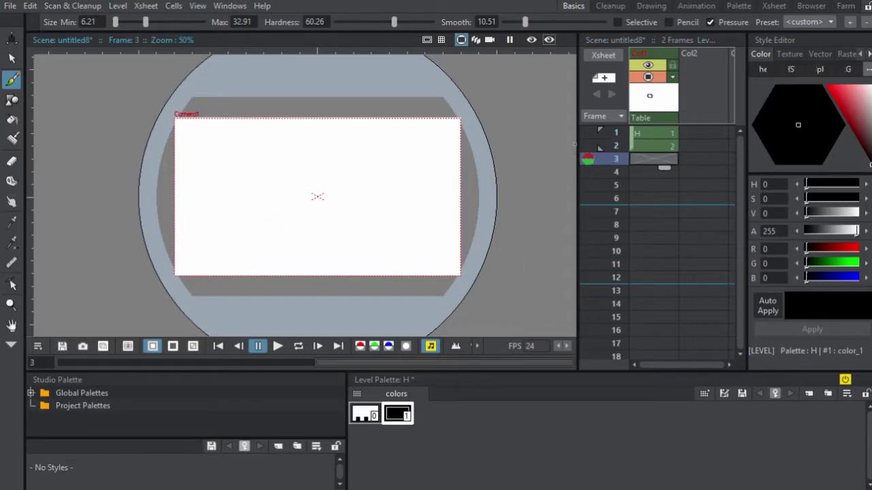
right_click(284, 183)
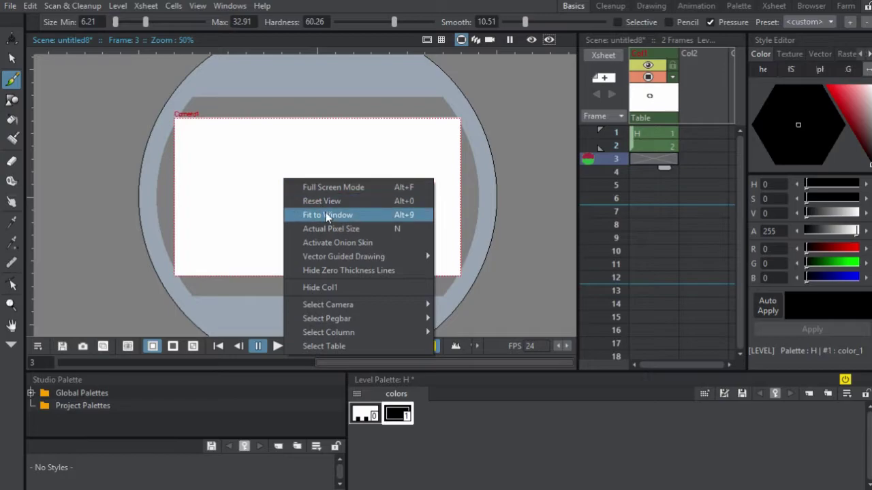
click(341, 243)
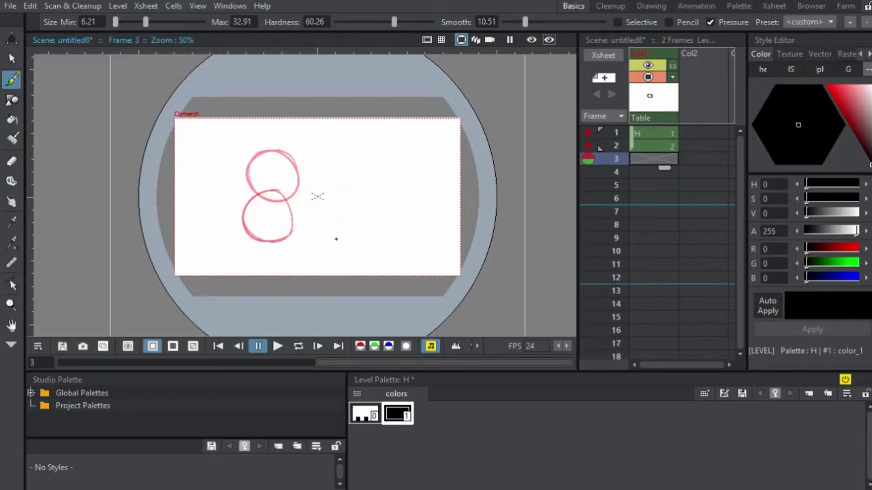
Adjust the onion skin markers so that frames 1 and 2 are ghosted while frame 3 is current.
click(653, 179)
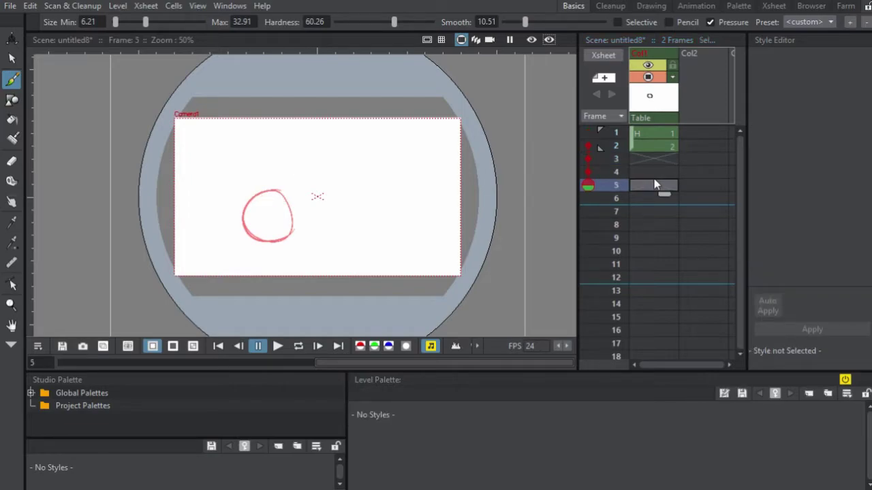
click(587, 146)
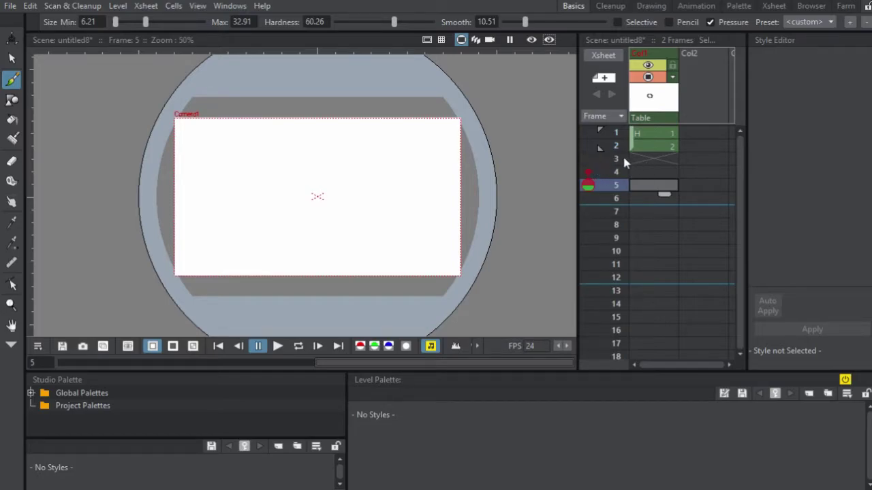
click(653, 160)
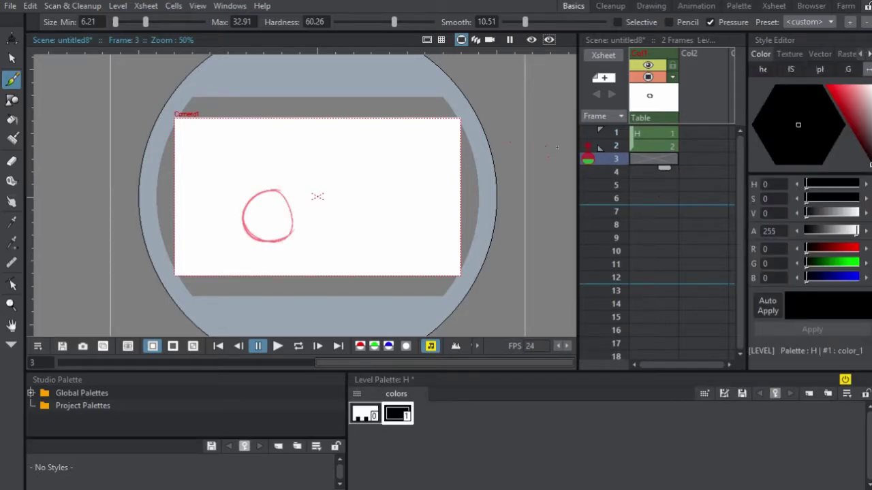
click(588, 133)
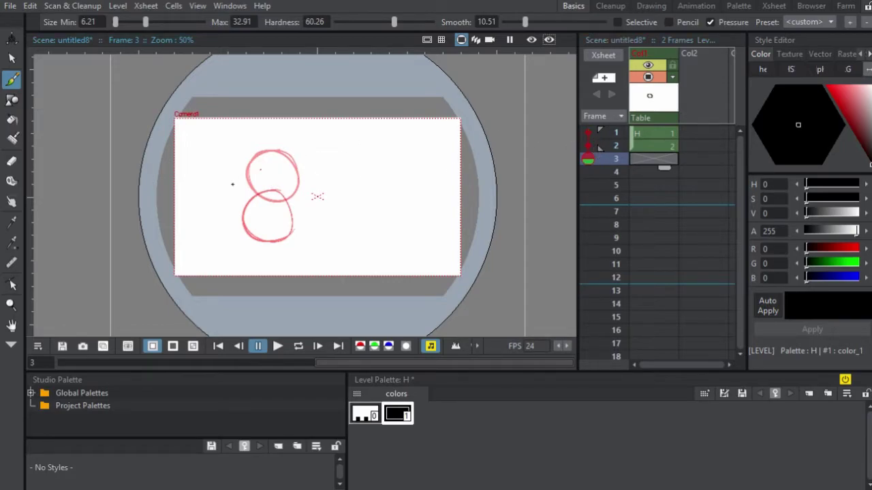
Draw a wide, squashed oval on frame 3, overlapping the lower edge of the frame 2 circle.
mouse_move(284, 232)
mouse_down()
mouse_move(305, 249)
mouse_move(279, 230)
mouse_move(231, 249)
mouse_move(275, 228)
mouse_move(238, 254)
mouse_move(266, 227)
mouse_move(239, 254)
mouse_up()
key(ctrl+z)
key(ctrl+z)
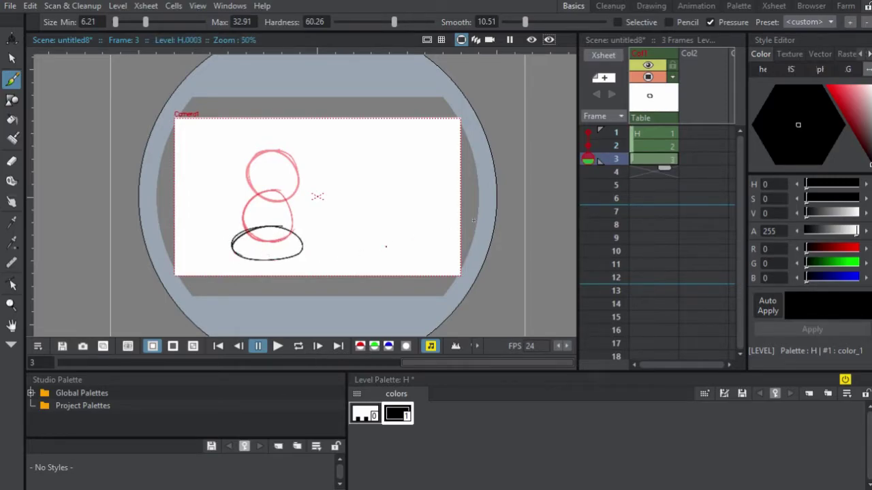
Step through the drawings on frames 1 to 3 and return to frame 1.
click(643, 171)
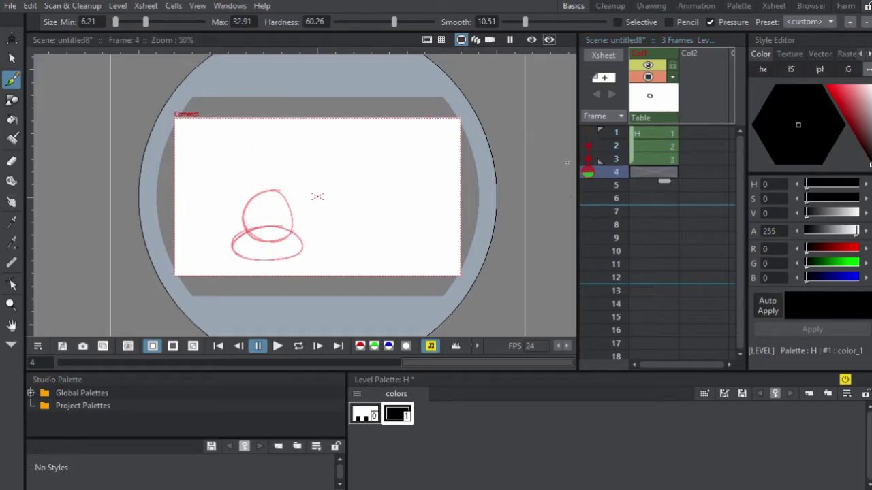
click(662, 135)
click(655, 147)
click(652, 160)
click(653, 133)
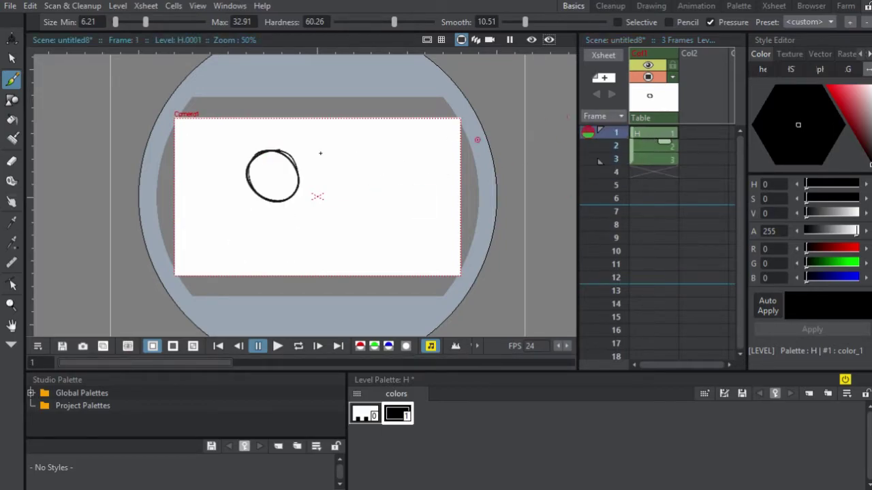
Choose the Fill tool and add a new style to the level palette, coloured red with RGB 226, 90, 90.
click(12, 119)
mouse_move(297, 179)
mouse_down()
mouse_move(237, 179)
mouse_move(261, 144)
mouse_move(277, 170)
mouse_up()
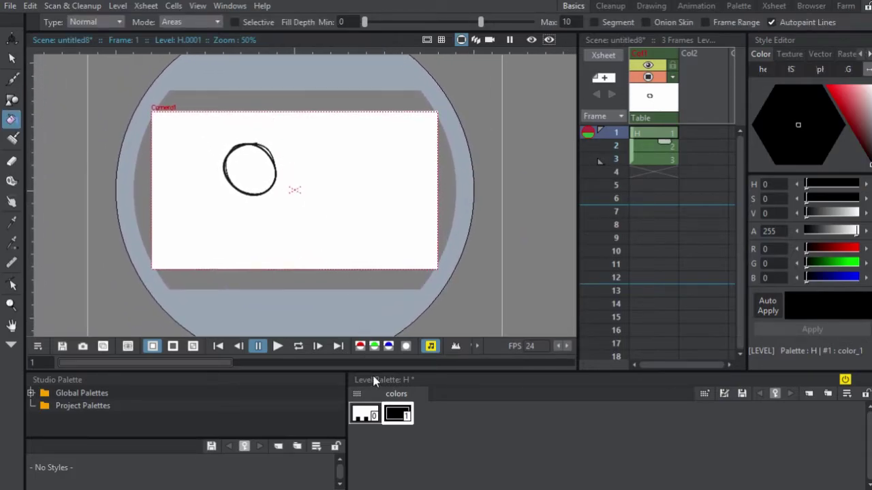
right_click(420, 421)
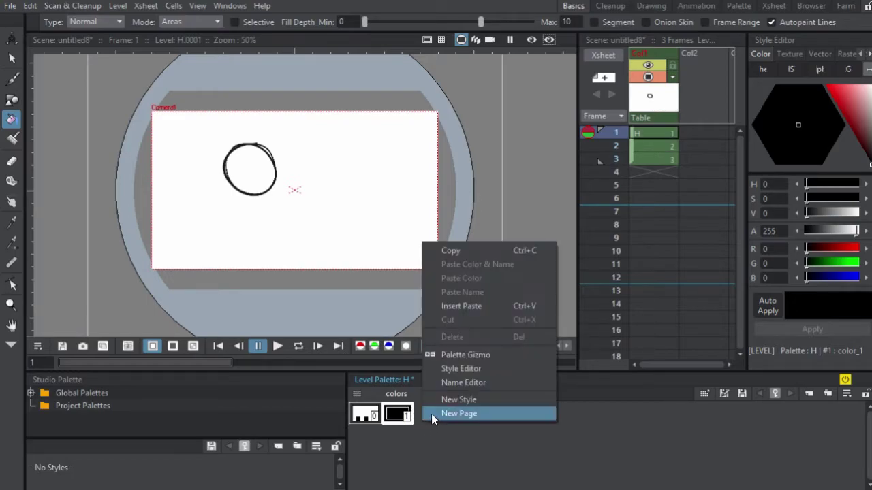
click(450, 400)
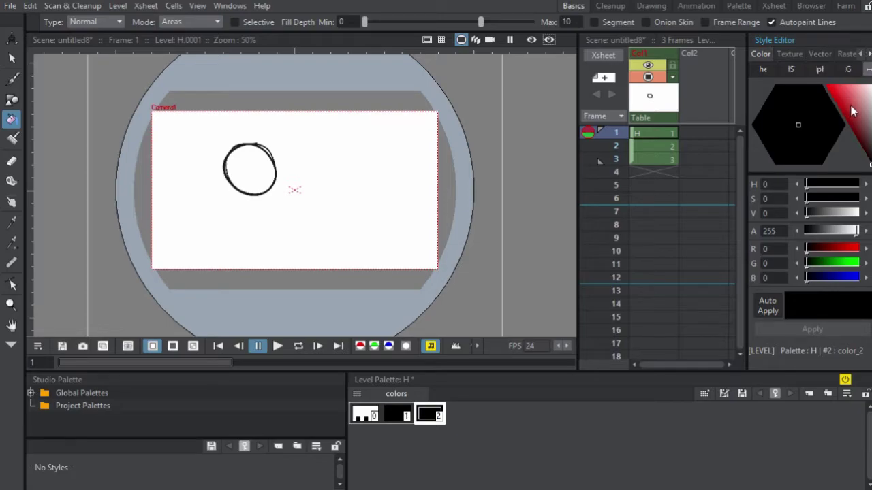
mouse_move(855, 129)
mouse_down()
mouse_move(847, 97)
mouse_move(830, 102)
mouse_up()
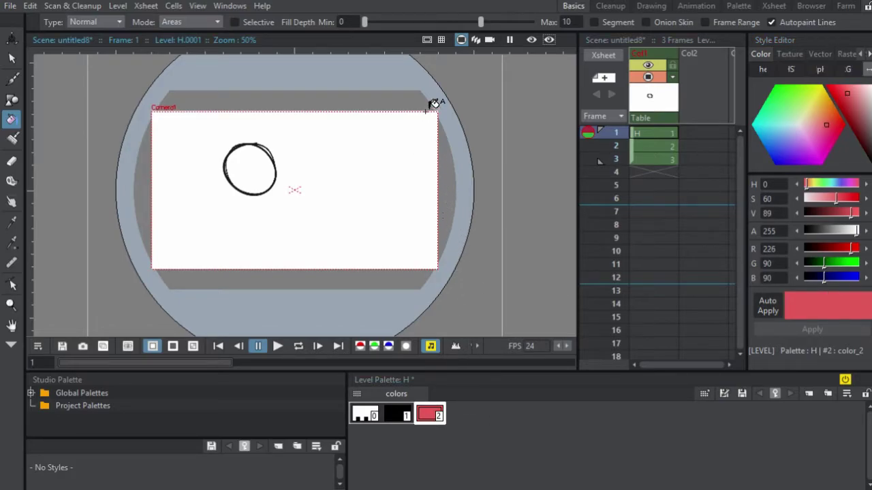
click(231, 6)
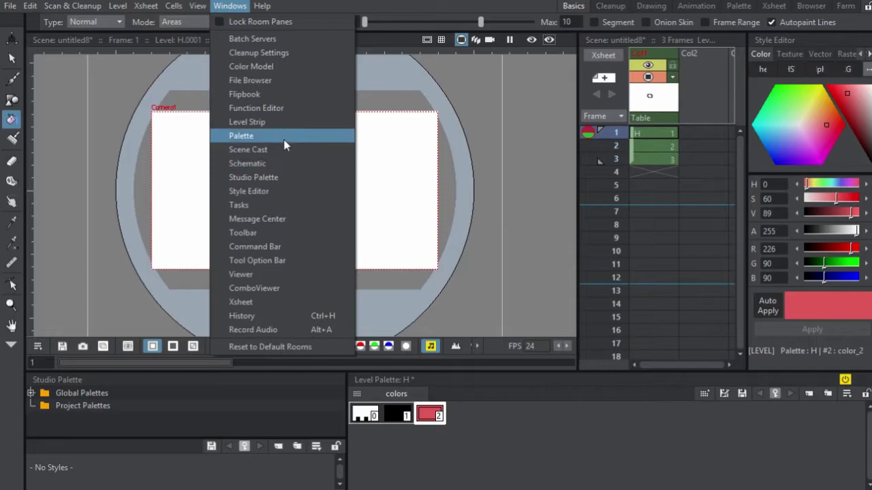
click(393, 90)
drag(392, 90, 394, 93)
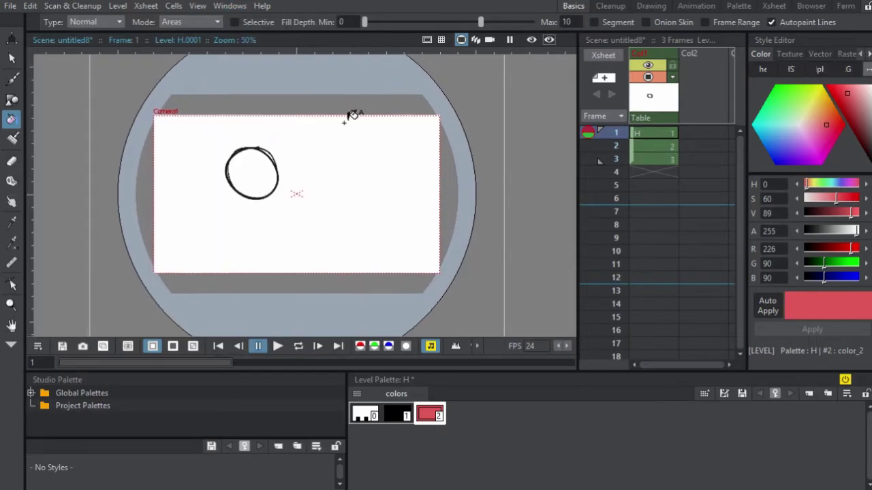
drag(324, 121, 331, 119)
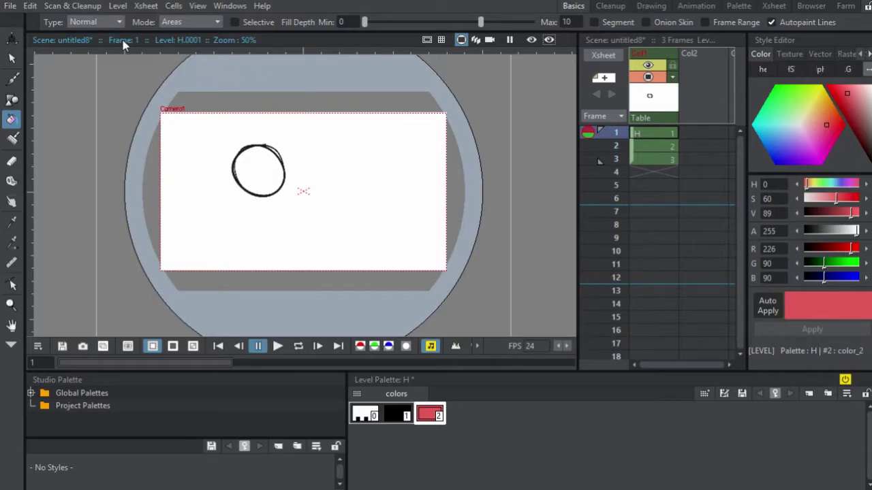
Try filling the frame 1 circle with the red style using the Normal and Rectangular fill types, undoing each fill.
click(282, 166)
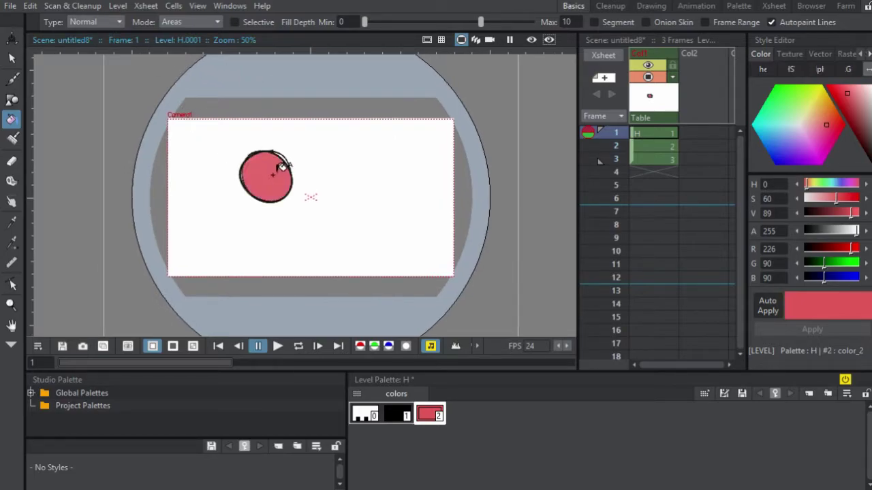
key(ctrl+z)
click(102, 22)
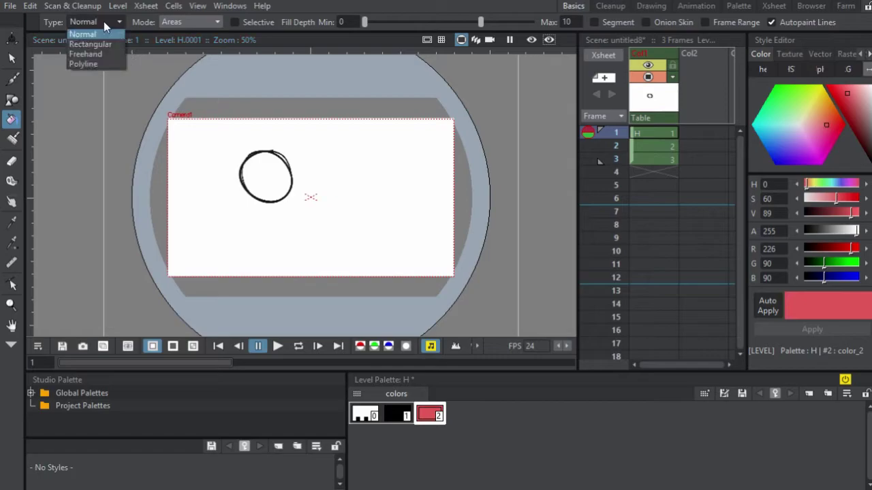
click(114, 44)
drag(238, 128, 332, 216)
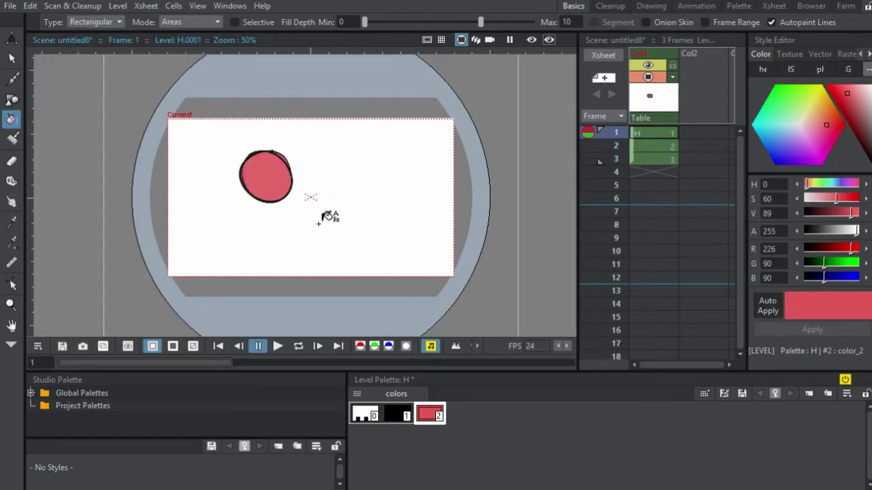
key(ctrl+z)
Try the Freehand fill type by looping around the frame 1 circle, and undo the fill.
click(116, 25)
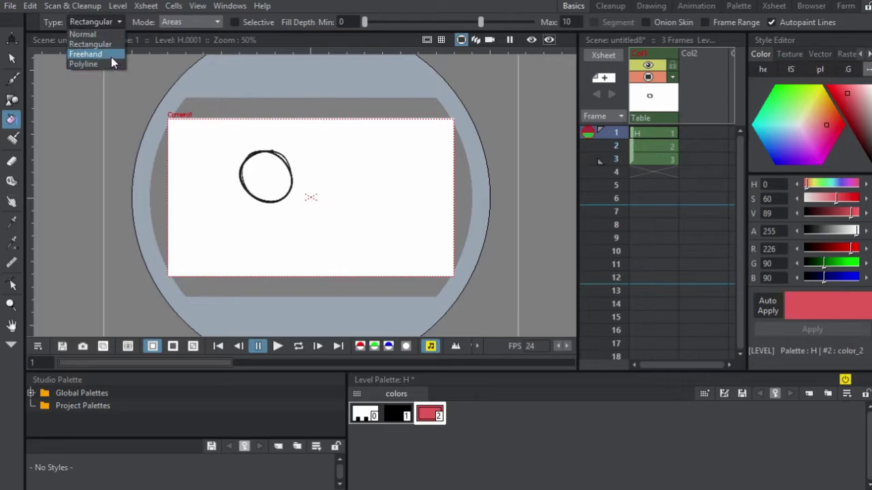
click(113, 54)
mouse_move(314, 135)
mouse_down()
mouse_move(206, 156)
mouse_move(315, 139)
mouse_up()
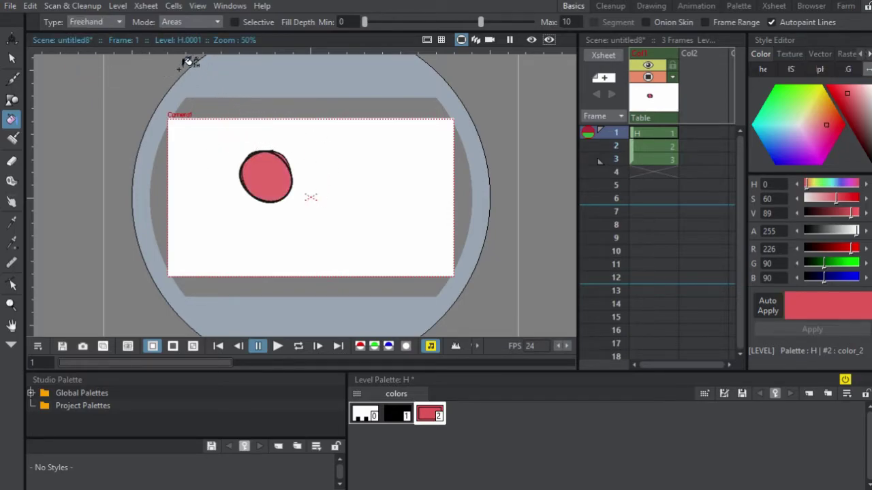
key(ctrl+z)
Try the Polyline fill type with a five-sided outline around the frame 1 circle, and undo the fill.
click(116, 22)
click(113, 64)
click(239, 141)
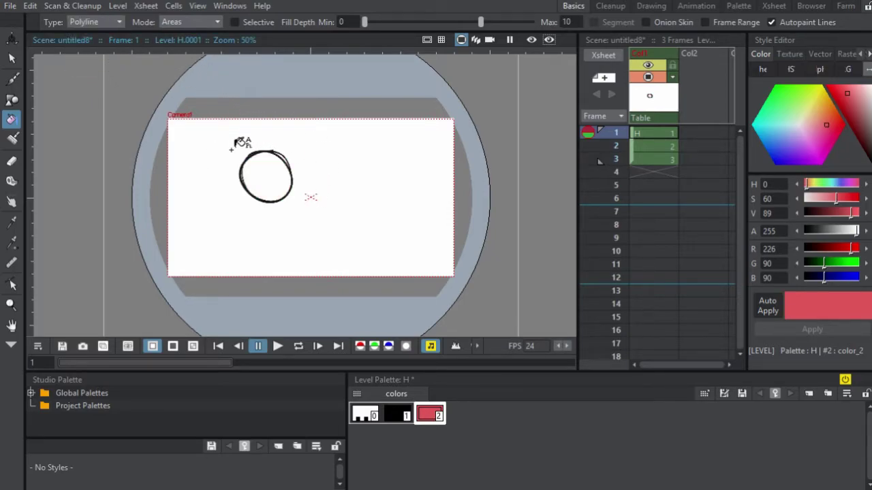
click(224, 223)
click(310, 230)
click(340, 175)
click(281, 119)
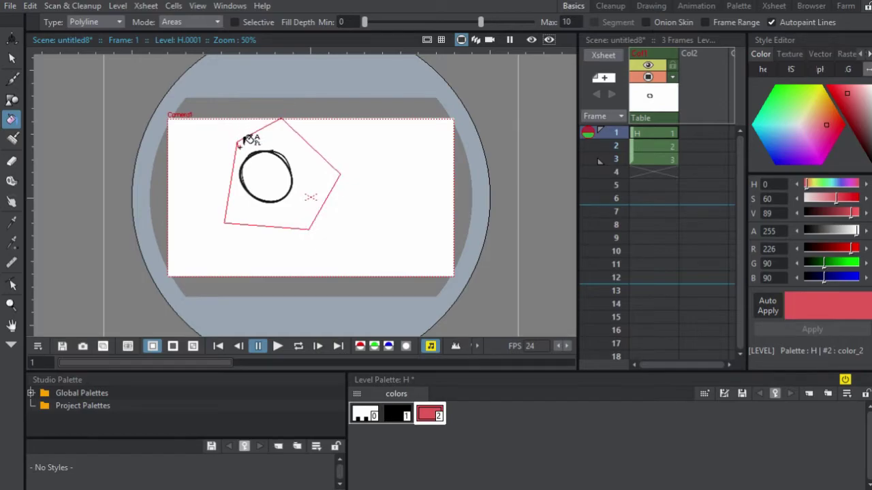
click(240, 140)
key(ctrl+z)
Try the Freehand and Normal fill types again around the circle's upper outline, and undo the last fill.
click(96, 22)
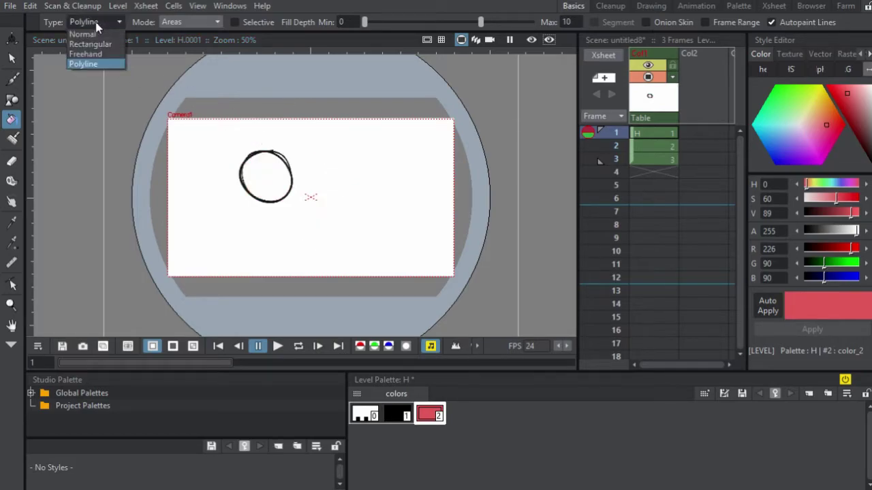
click(103, 52)
mouse_move(218, 94)
mouse_down()
mouse_move(334, 175)
mouse_move(267, 120)
mouse_up()
click(96, 21)
click(94, 38)
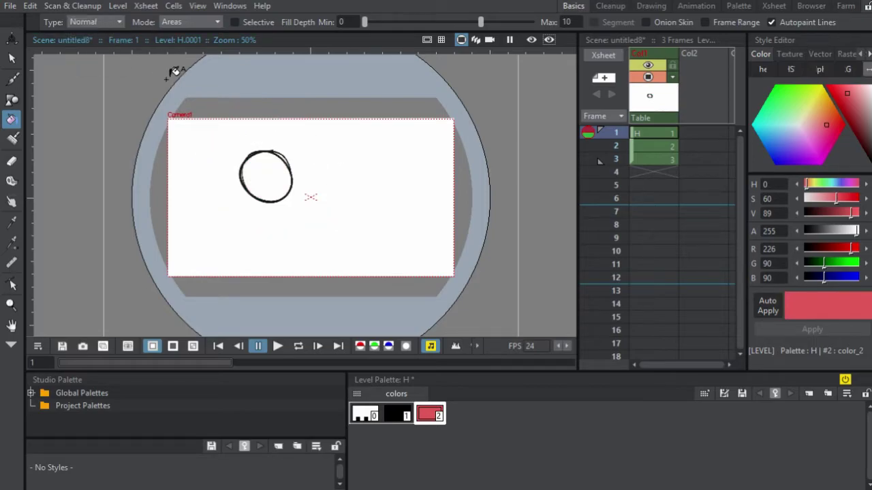
click(264, 154)
click(99, 23)
click(88, 54)
mouse_move(290, 182)
mouse_down()
mouse_move(270, 154)
mouse_move(311, 163)
mouse_move(260, 130)
mouse_move(240, 154)
mouse_up()
key(ctrl+z)
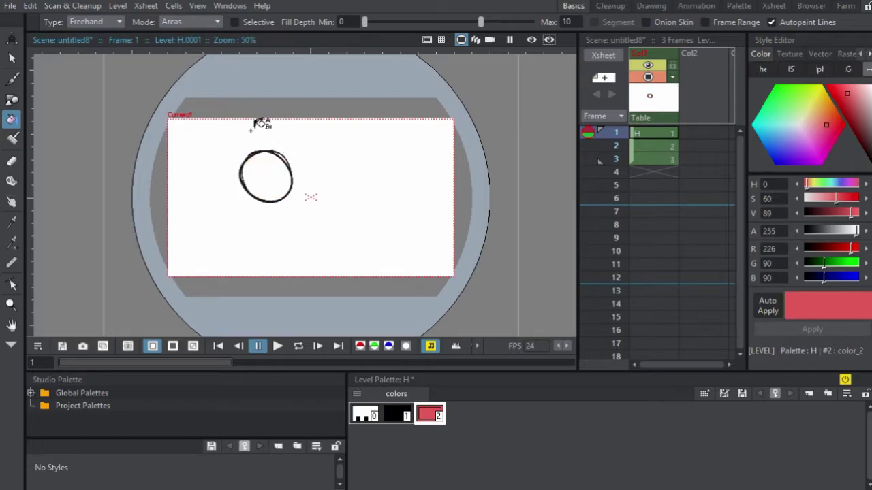
Paint the frame 1 circle red with the Paint Brush tool at size 64 in Areas mode.
click(92, 21)
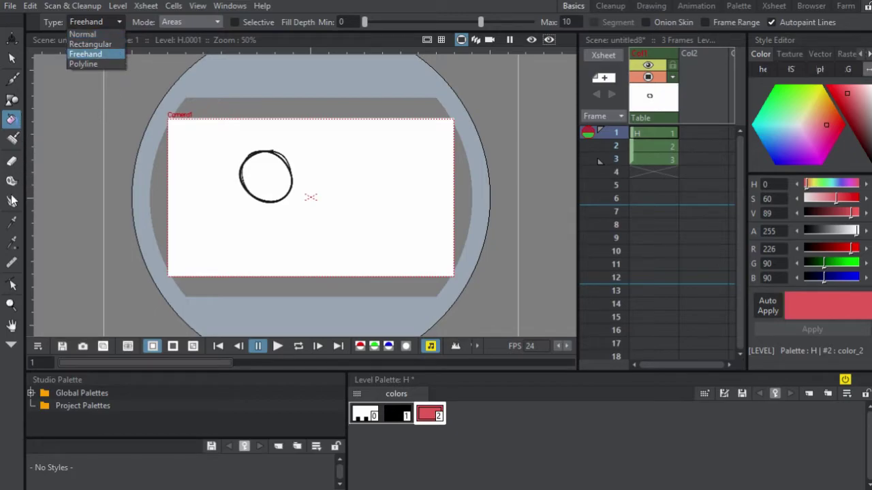
click(15, 140)
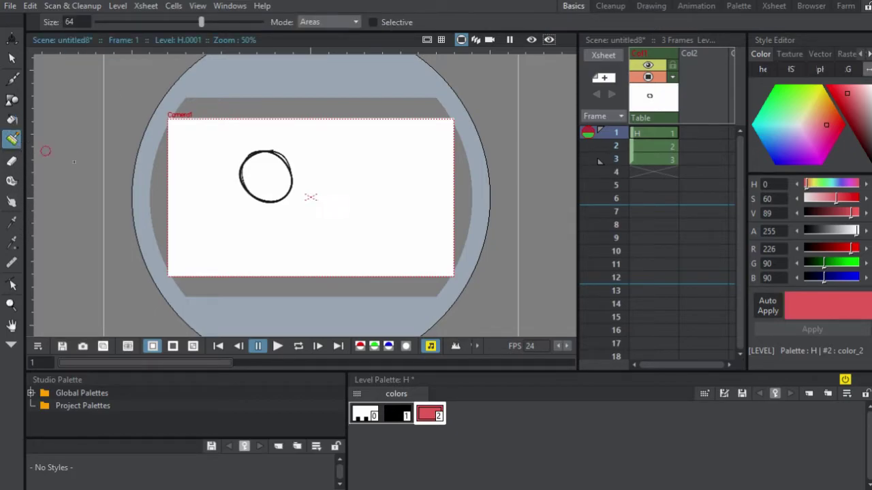
drag(251, 185, 231, 182)
scroll(230, 179, down, 1)
scroll(230, 178, up, 3)
mouse_move(240, 122)
mouse_down()
mouse_move(226, 145)
mouse_move(269, 128)
mouse_move(276, 171)
mouse_move(275, 145)
mouse_move(233, 147)
mouse_move(227, 115)
mouse_move(263, 110)
mouse_move(278, 137)
mouse_move(268, 182)
mouse_move(245, 165)
mouse_move(238, 144)
mouse_move(250, 136)
mouse_move(213, 122)
mouse_up()
key(ctrl+z)
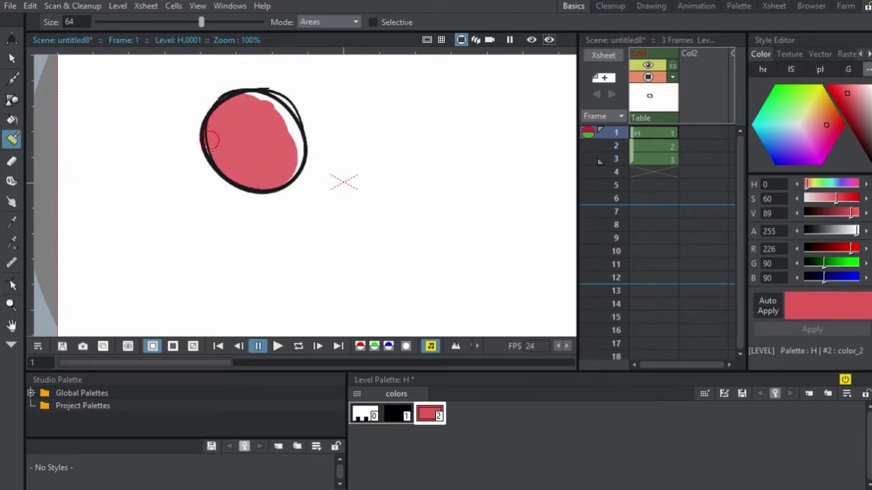
mouse_move(242, 150)
mouse_down()
mouse_move(291, 165)
mouse_move(251, 98)
mouse_move(300, 151)
mouse_move(285, 102)
mouse_move(292, 117)
mouse_move(255, 133)
mouse_up()
drag(208, 113, 189, 110)
Remove the red paint outside the frame 1 circle's outline by painting over it with palette style 0 in Areas mode.
click(12, 161)
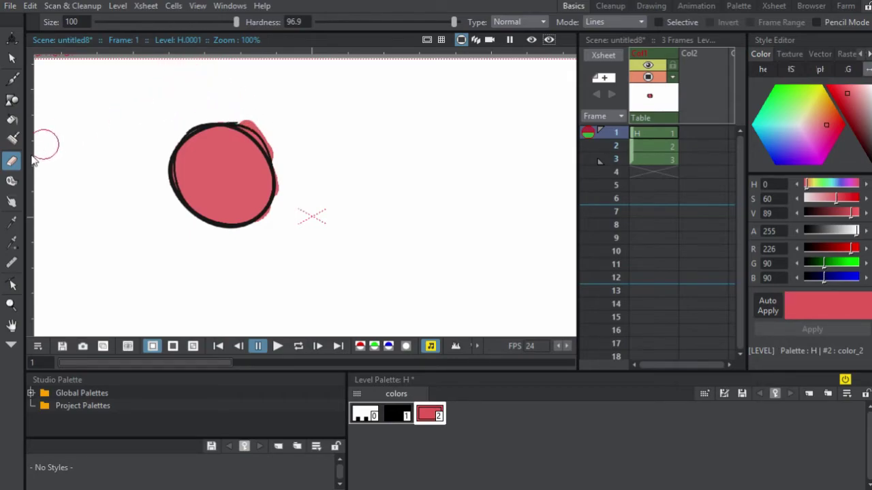
click(12, 140)
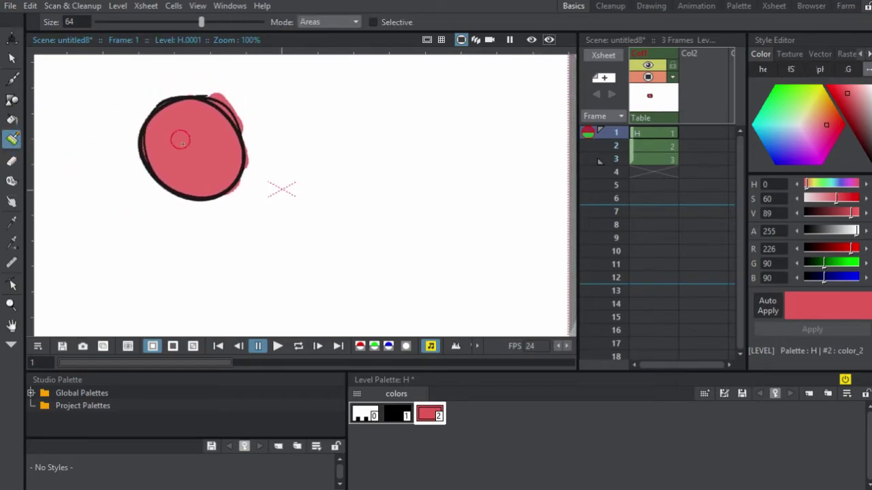
click(367, 420)
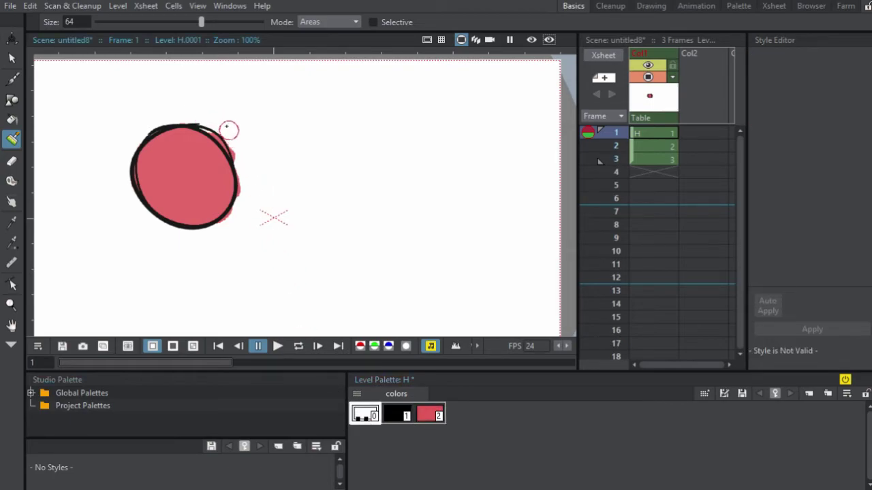
mouse_move(214, 120)
mouse_down()
mouse_move(239, 144)
mouse_move(246, 189)
mouse_move(237, 212)
mouse_move(218, 225)
mouse_move(238, 234)
mouse_move(261, 210)
mouse_move(309, 198)
mouse_move(320, 173)
mouse_up()
scroll(253, 225, down, 1)
key(plus)
scroll(323, 188, down, 1)
Fill the ball drawings across frames 1 to 3 with the red palette style using the Freehand fill type in Areas mode.
click(620, 162)
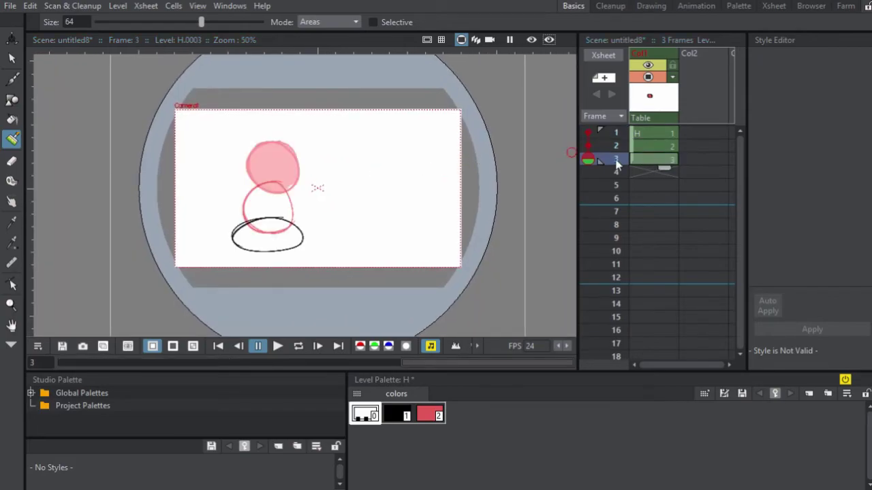
click(656, 134)
click(655, 146)
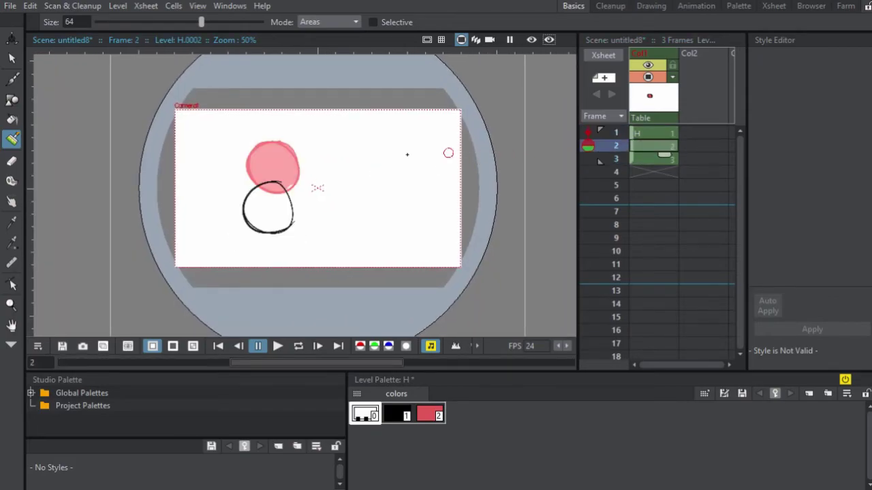
click(597, 131)
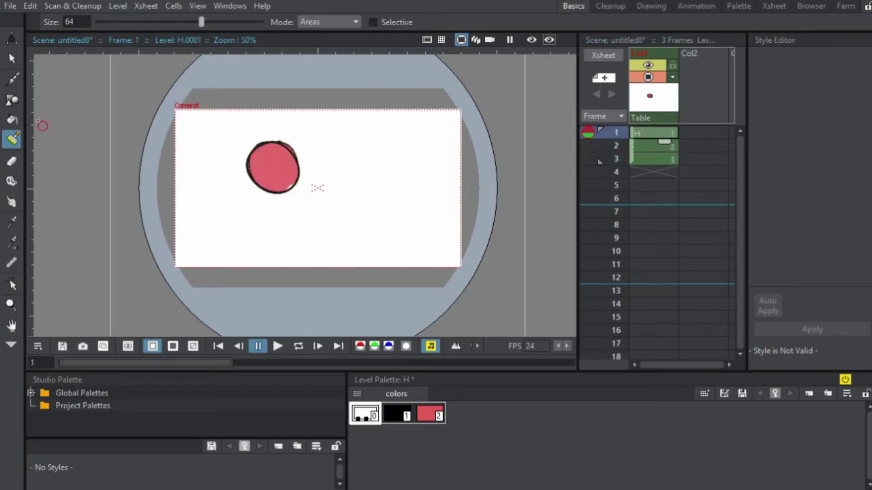
key(f)
click(109, 22)
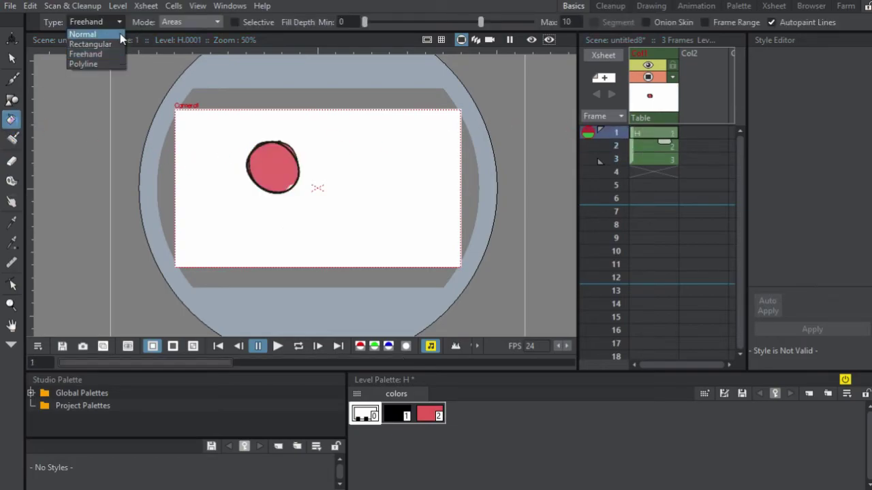
click(198, 114)
mouse_move(310, 126)
mouse_down()
mouse_move(320, 186)
mouse_move(291, 139)
mouse_move(279, 188)
mouse_move(296, 160)
mouse_up()
click(429, 414)
click(657, 147)
click(658, 164)
drag(239, 161, 307, 183)
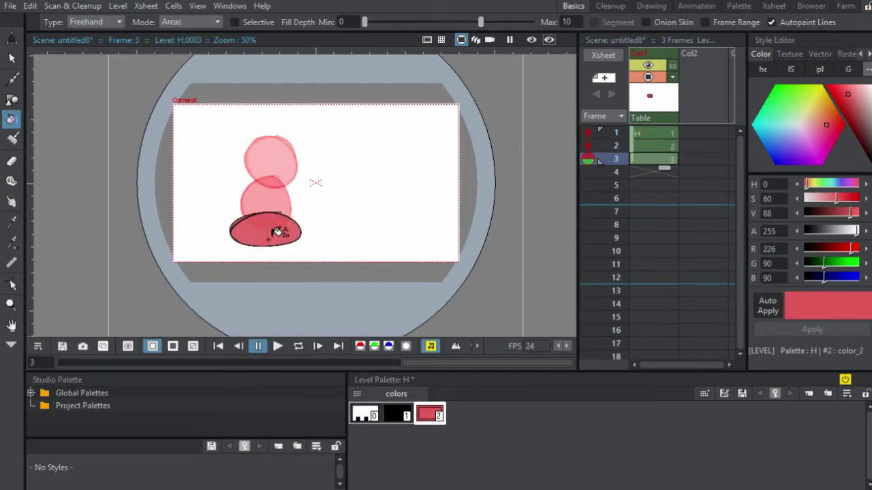
drag(277, 163, 274, 171)
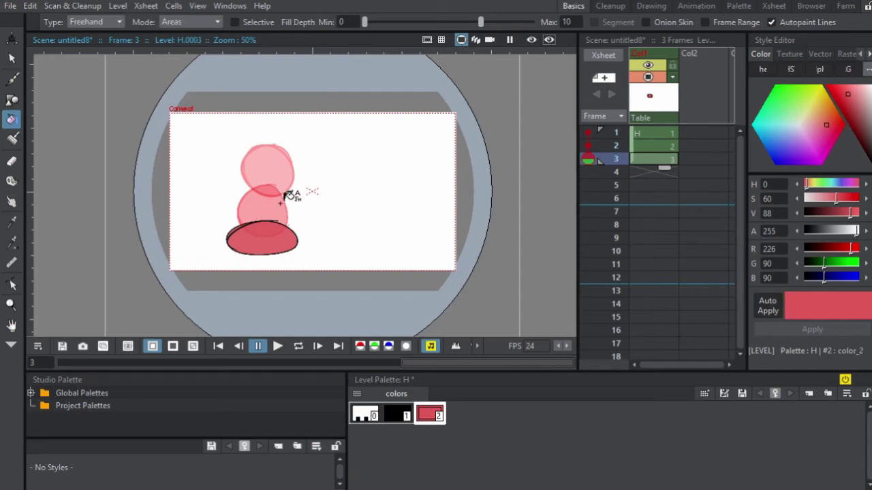
key(plus)
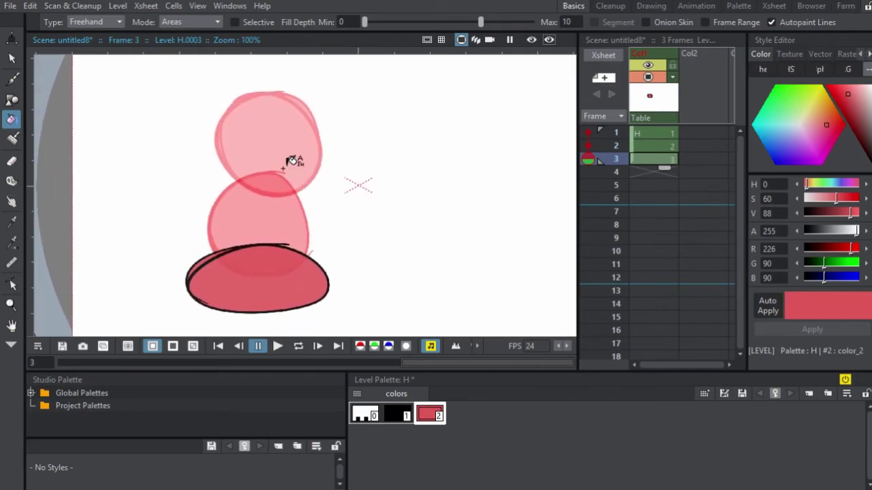
drag(285, 180, 290, 203)
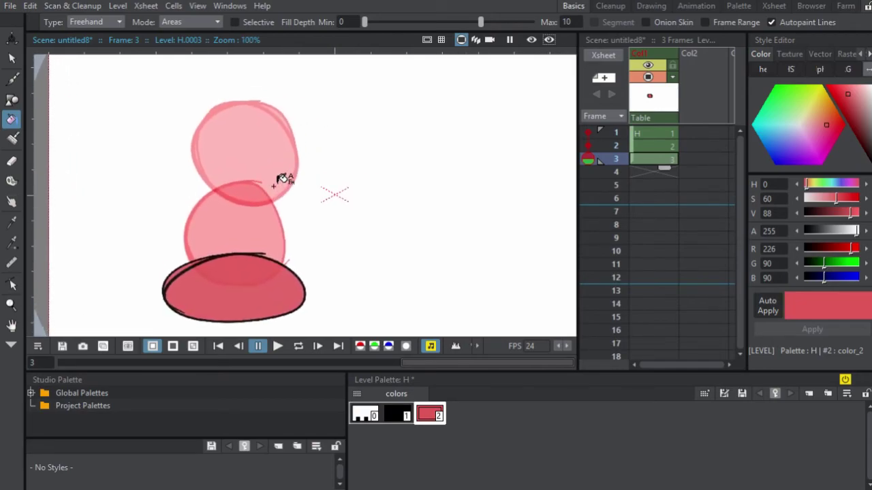
drag(348, 155, 311, 148)
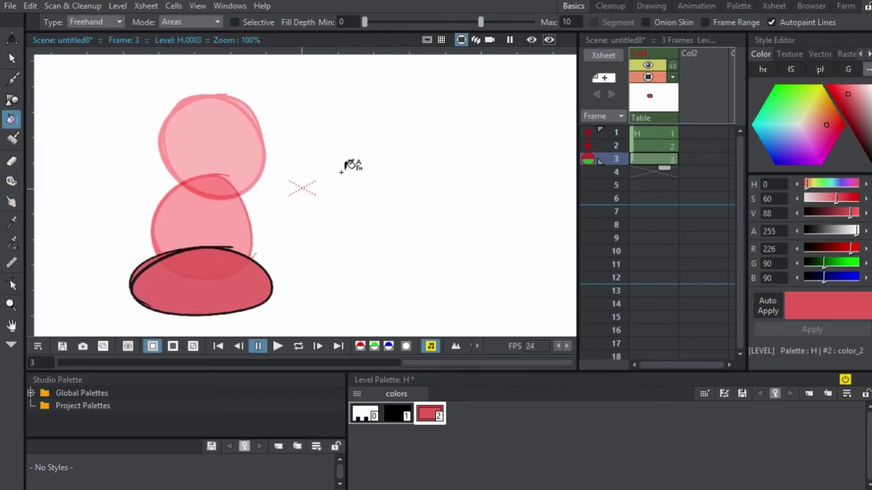